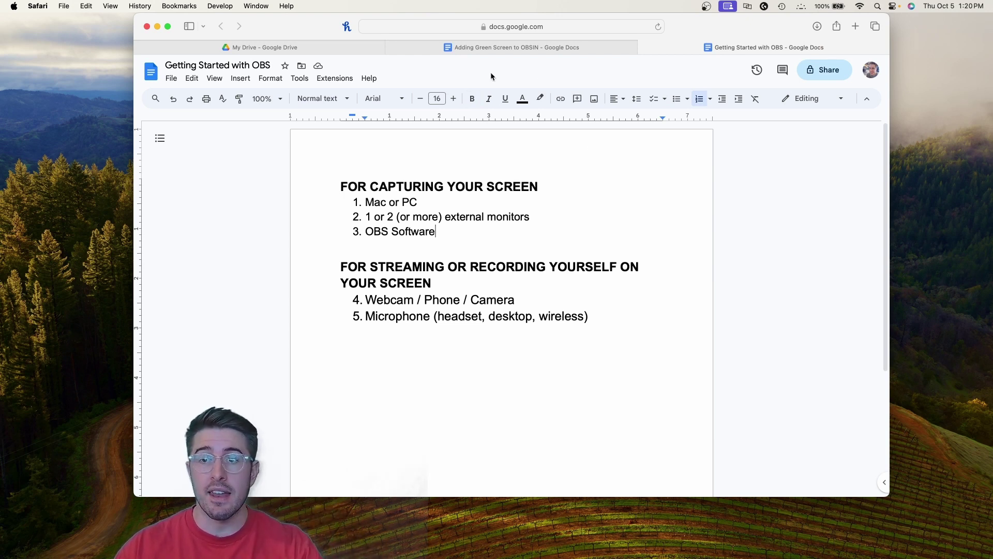
# Switch to the Adding Green Screen to OBSIN document to view its notes.
pyautogui.click(542, 47)
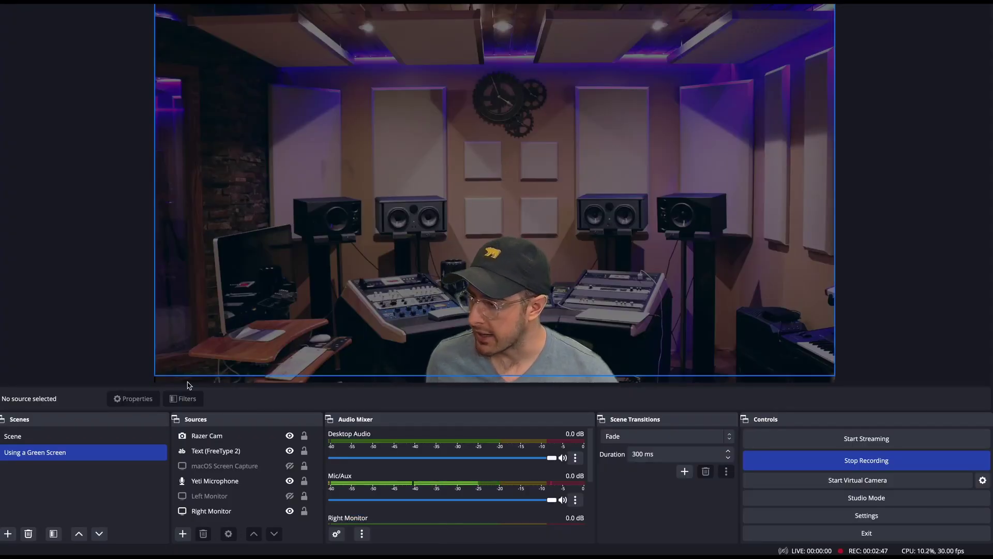
# Remove the Razer Cam source from the Using a Green Screen scene and confirm the removal.
pyautogui.click(226, 437)
pyautogui.click(226, 439)
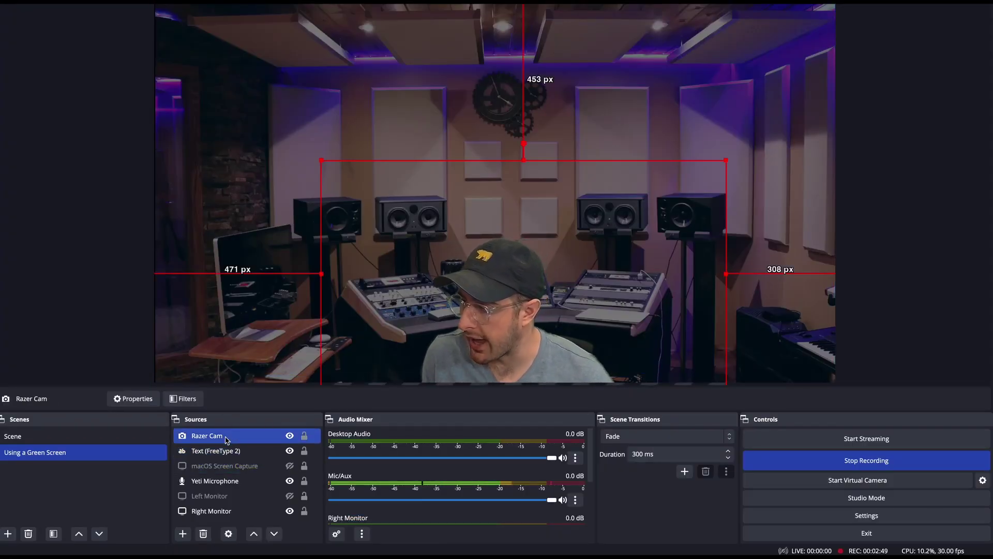
pyautogui.rightClick(263, 437)
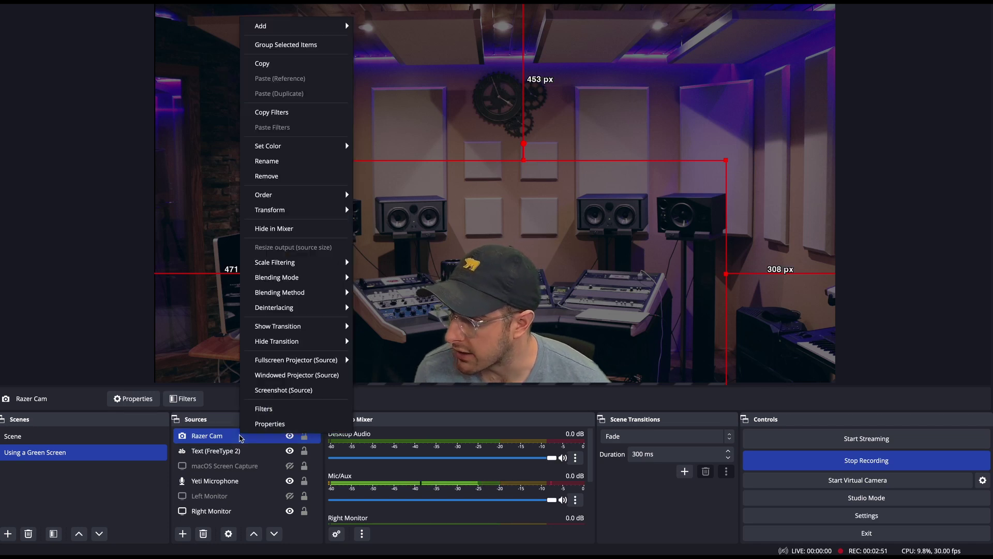
pyautogui.moveTo(283, 324)
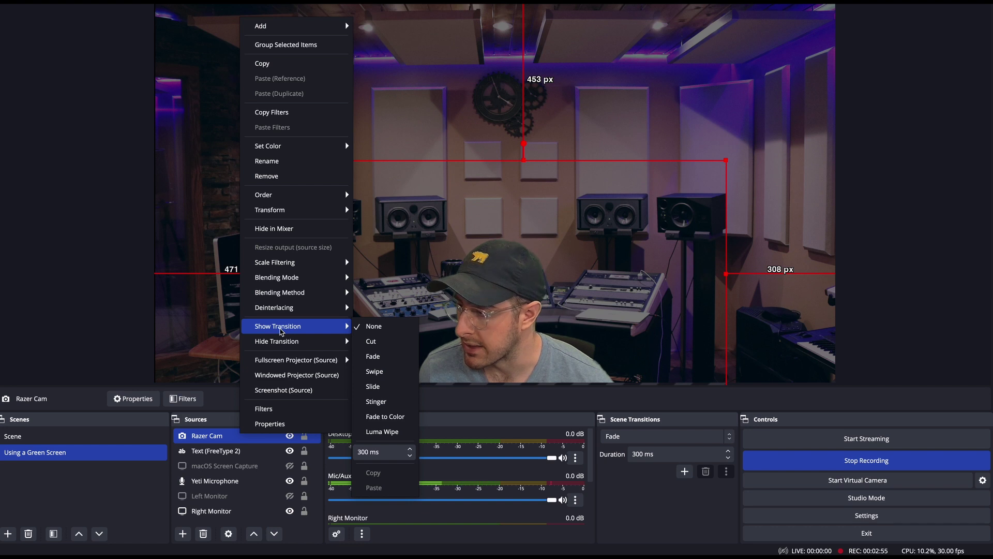
pyautogui.click(282, 177)
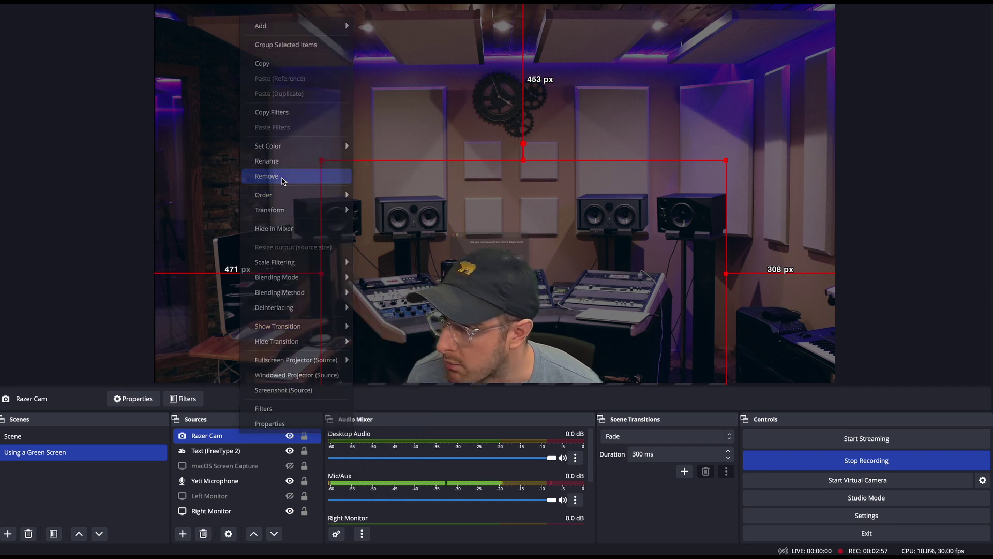
pyautogui.click(561, 275)
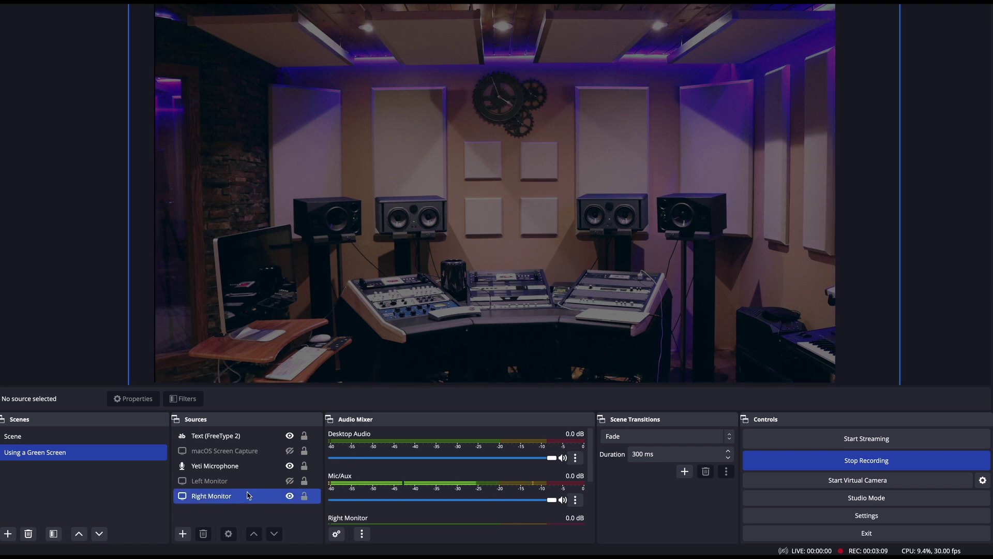
# Add a Video Capture Device source to the scene, reusing the existing Razer Cam and keeping it visible.
pyautogui.click(185, 535)
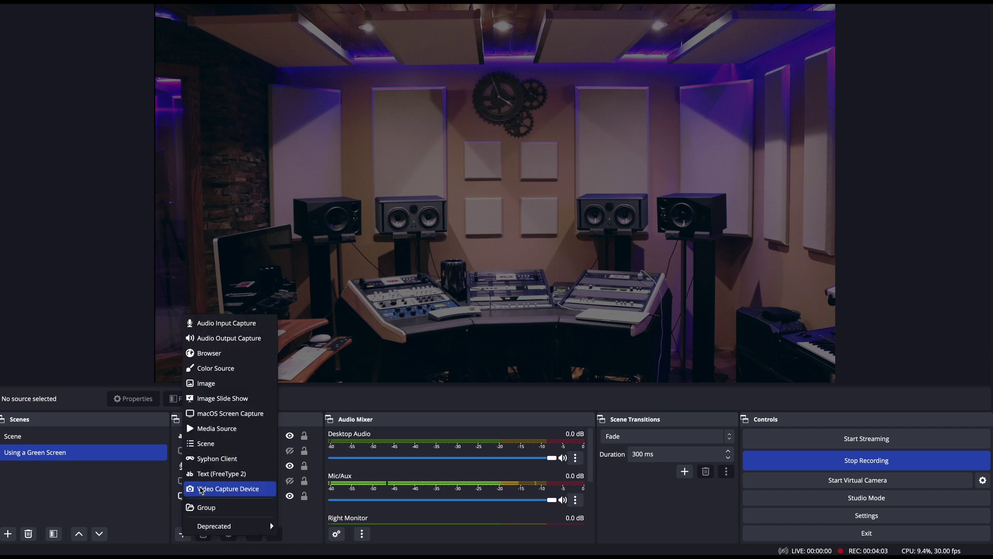
pyautogui.click(229, 489)
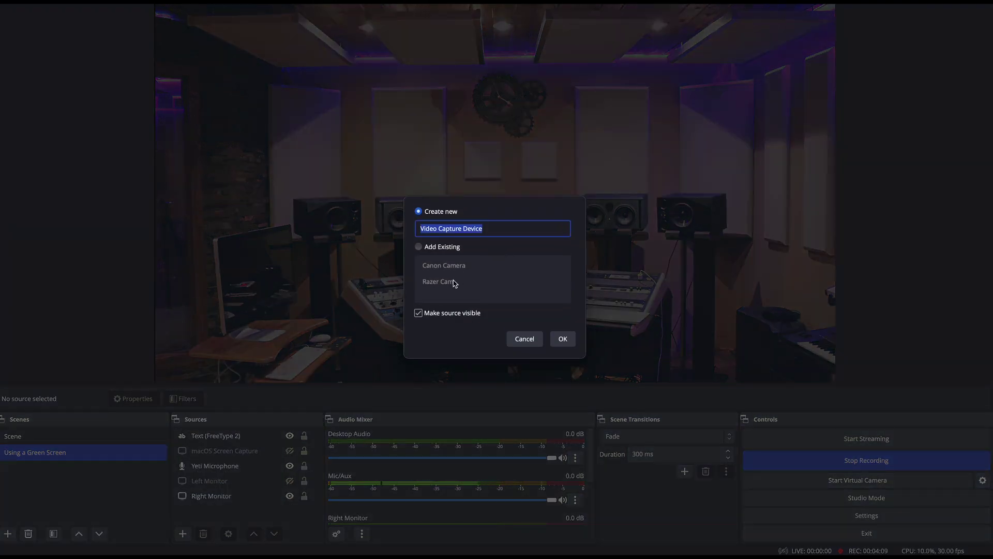
pyautogui.moveTo(502, 225); pyautogui.dragTo(412, 229)
pyautogui.write('Camera 1')
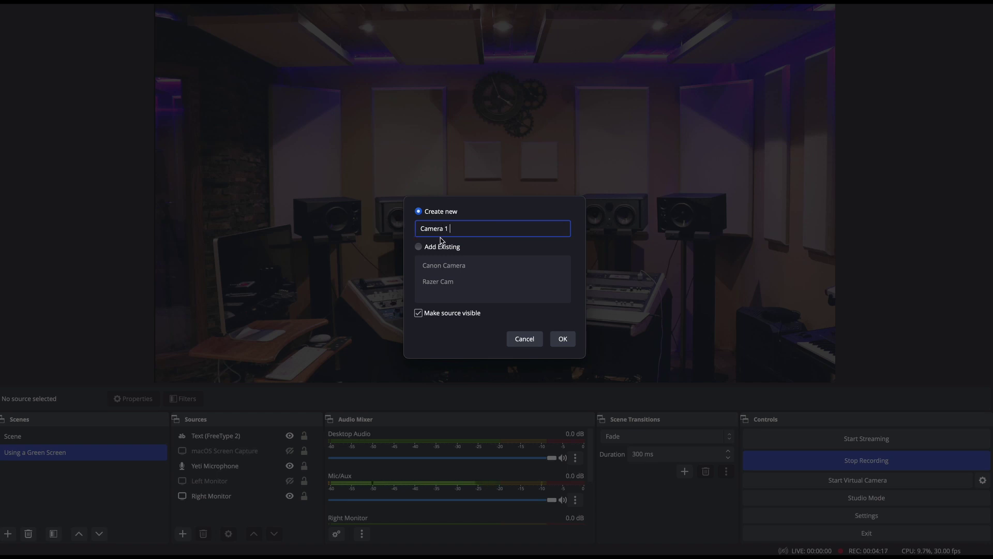
pyautogui.click(419, 249)
pyautogui.click(437, 283)
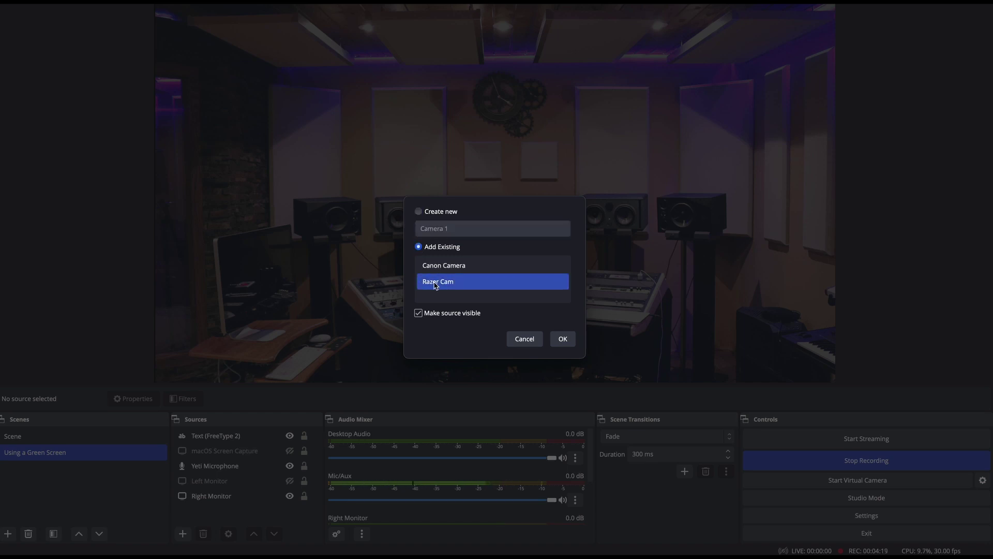
pyautogui.click(562, 339)
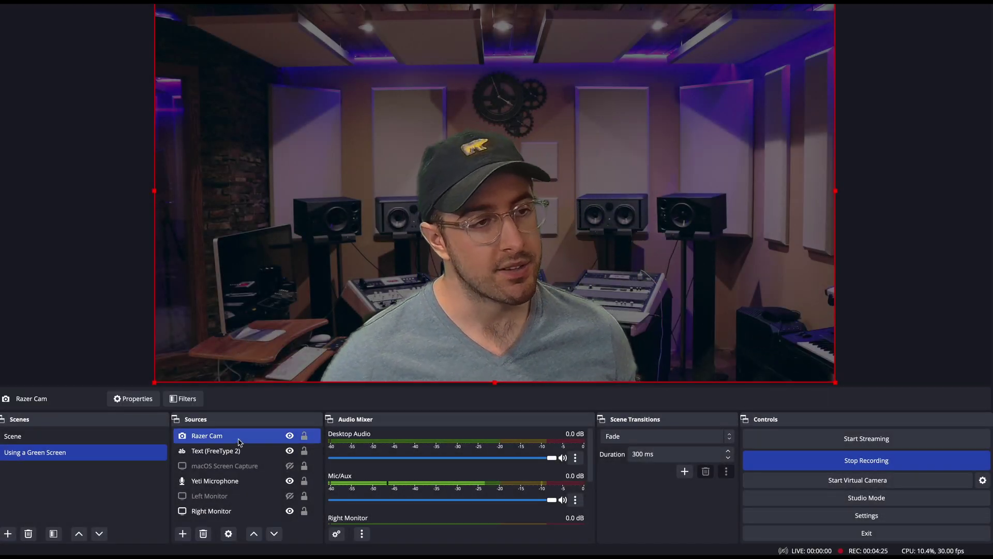
# Delete the existing Chroma Key effect filter from the Razer Cam source and close its filter settings.
pyautogui.click(184, 398)
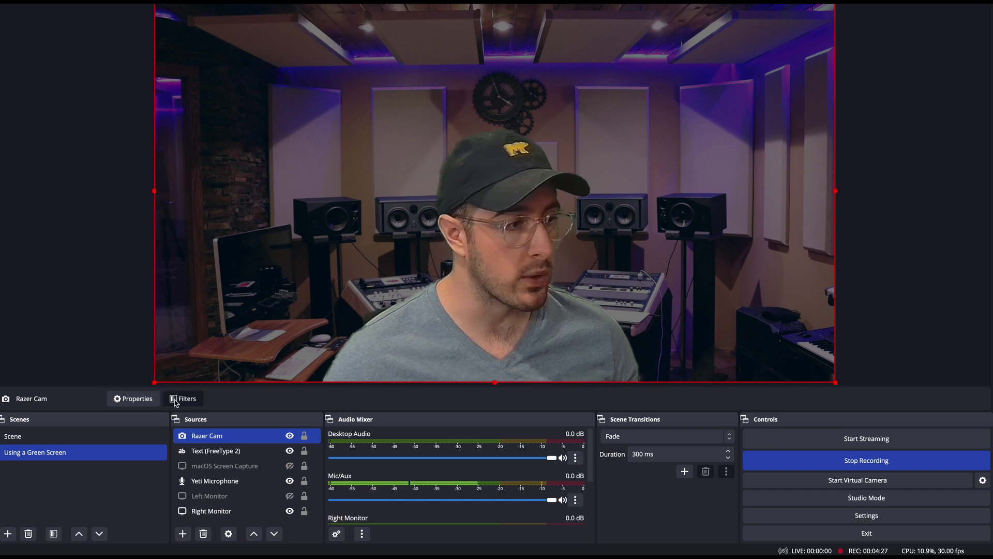
pyautogui.click(305, 427)
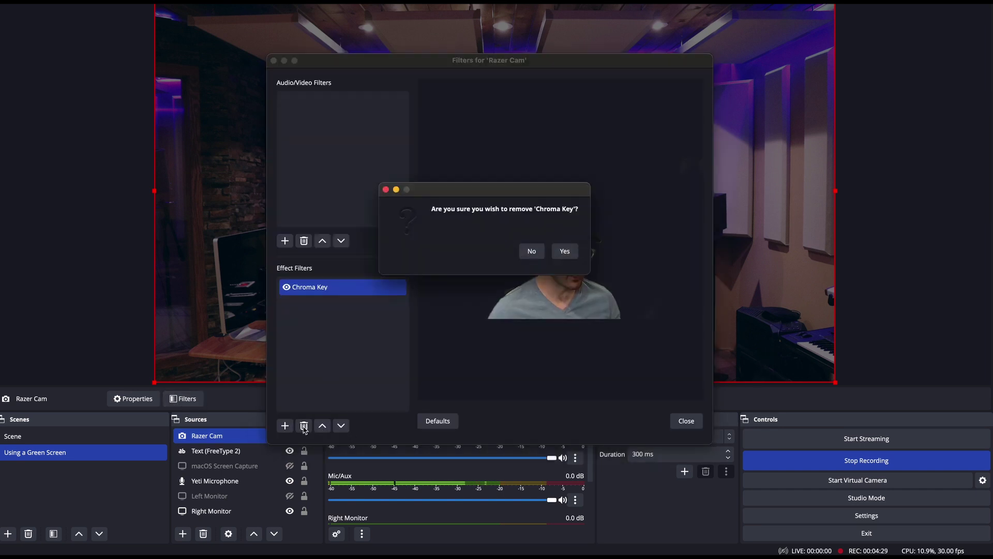
pyautogui.click(564, 251)
pyautogui.click(687, 420)
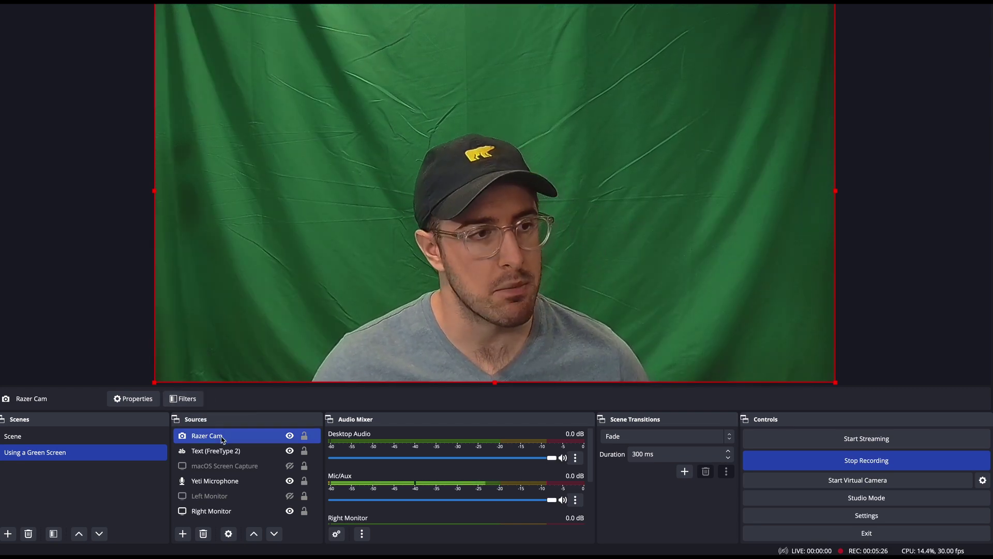
# Add a Chroma Key effect filter named Green Screen to the Razer Cam source.
pyautogui.click(193, 402)
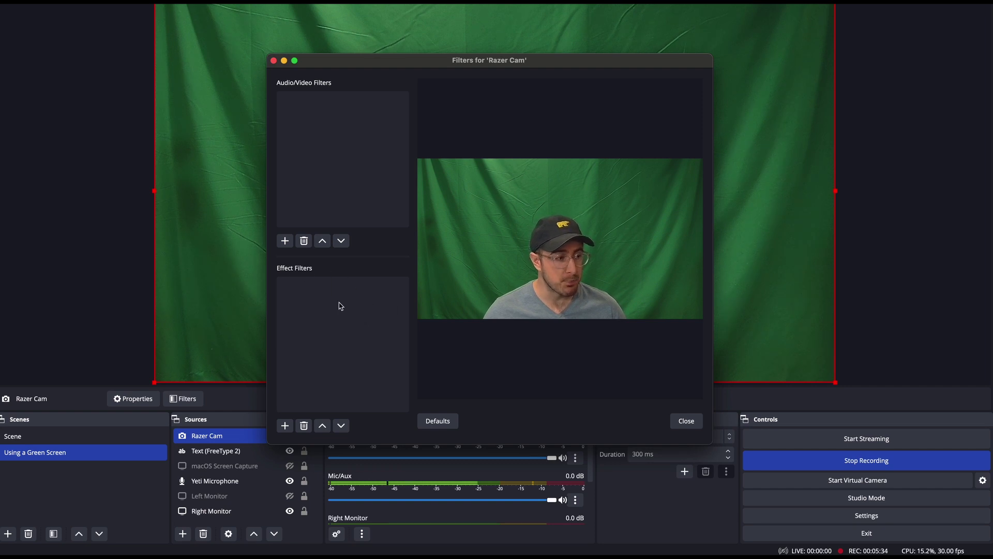
pyautogui.click(285, 426)
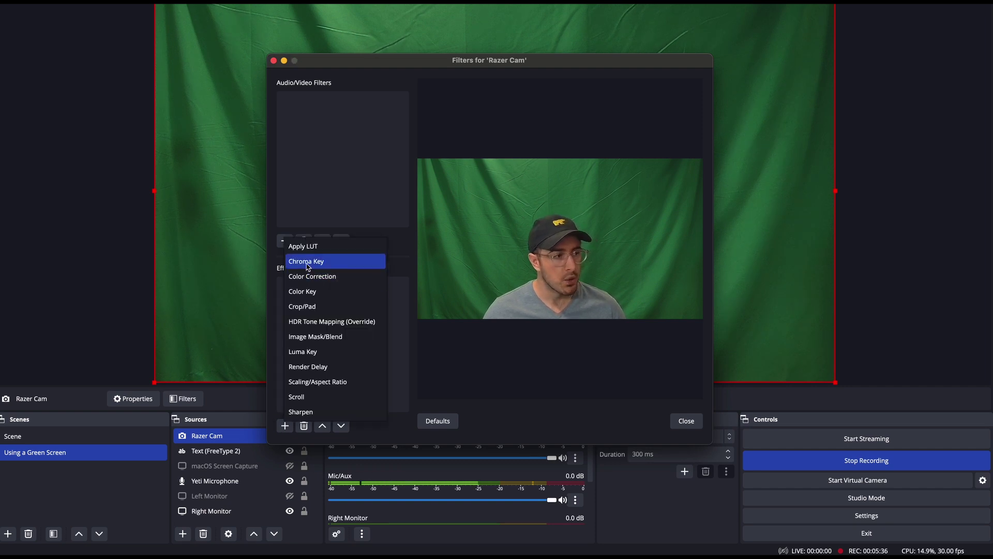
pyautogui.click(342, 262)
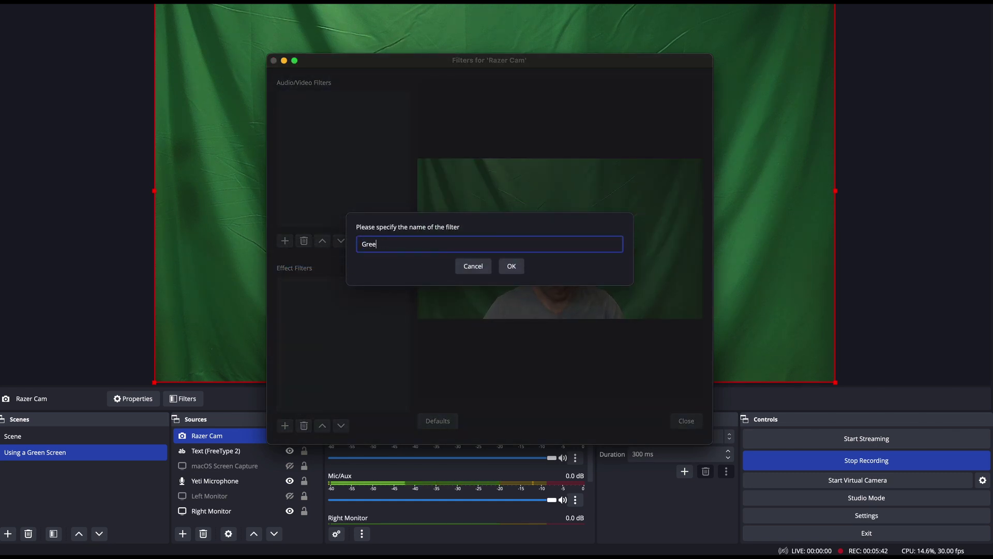
pyautogui.write('Green Screen')
pyautogui.press('Return')
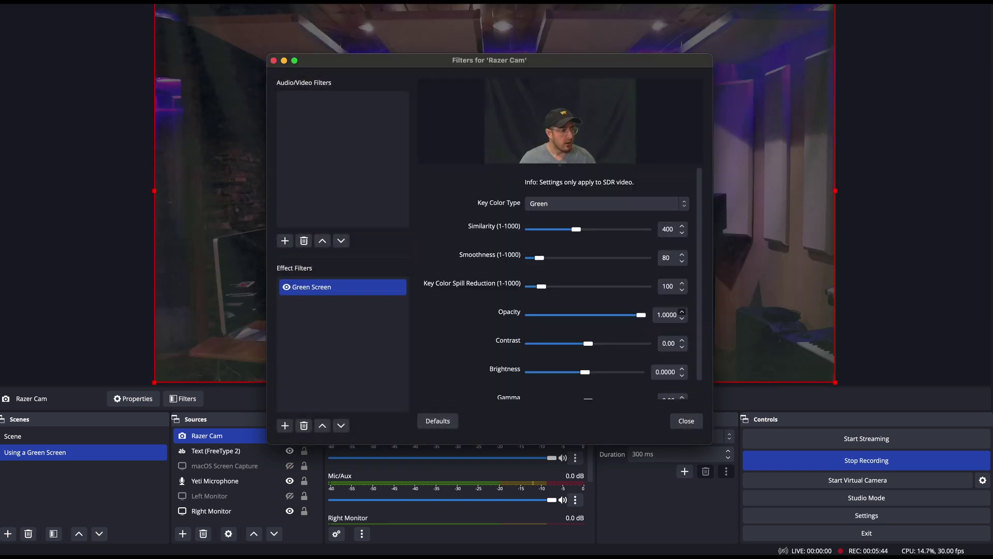
# Move the filter window clear of the preview and set the Green Screen filter's Similarity to 450.
pyautogui.moveTo(471, 61); pyautogui.dragTo(868, 223)
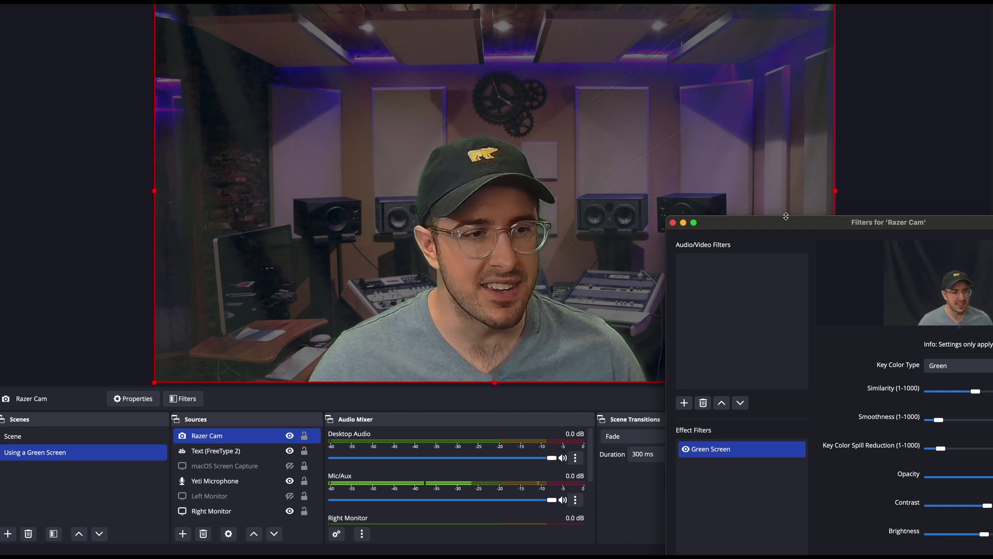
pyautogui.moveTo(793, 224); pyautogui.dragTo(564, 133)
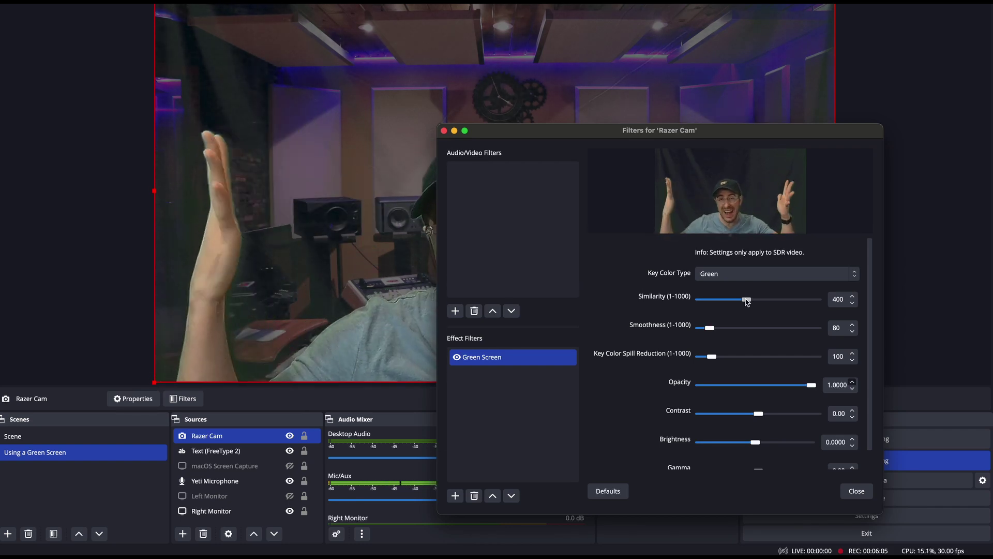
pyautogui.moveTo(747, 303); pyautogui.dragTo(756, 303)
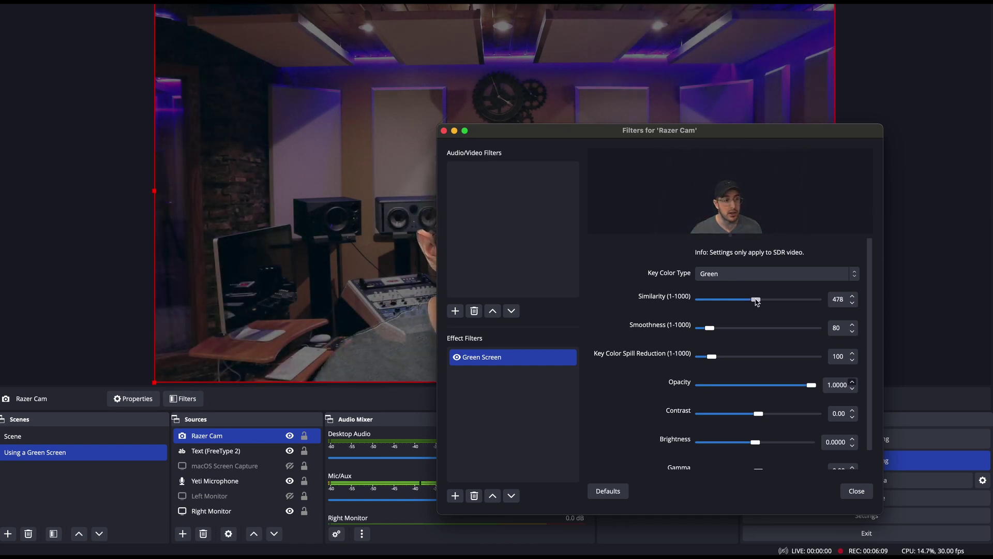
pyautogui.moveTo(653, 130); pyautogui.dragTo(760, 201)
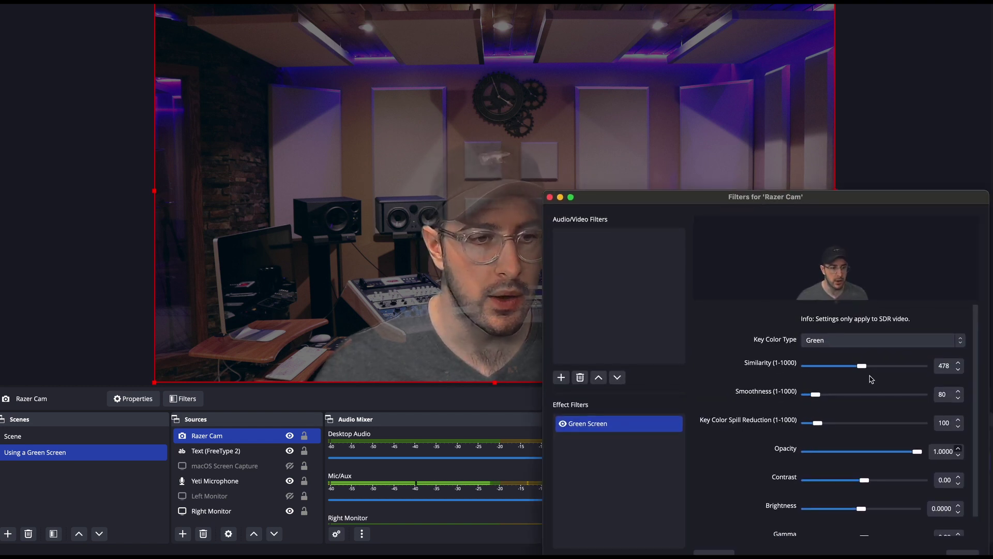
pyautogui.click(942, 366)
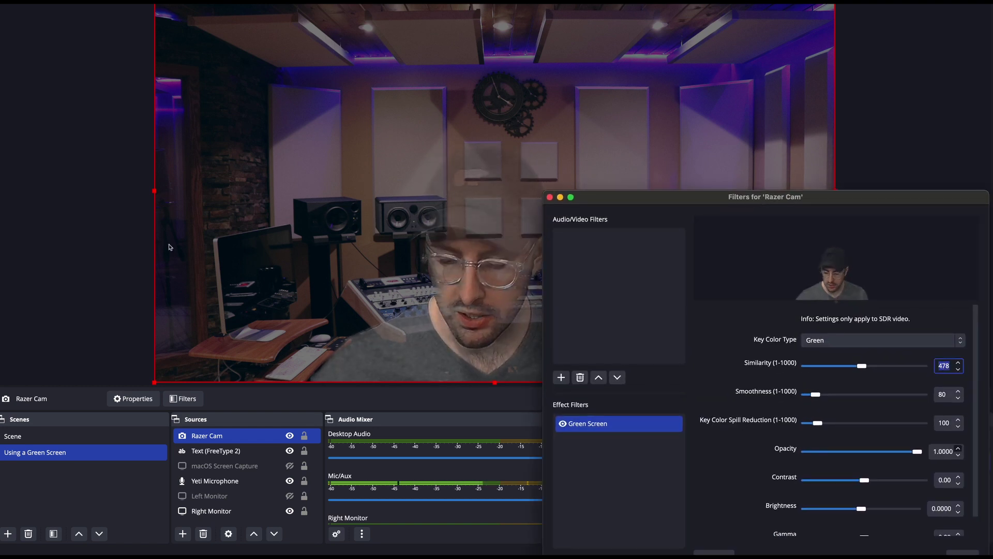
pyautogui.write('450')
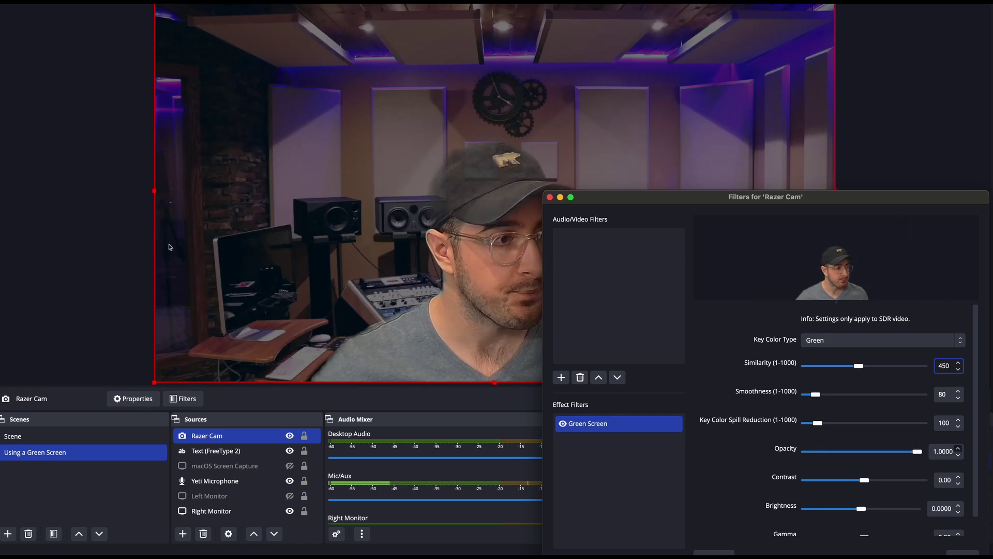
# Lower the Green Screen filter's Smoothness to 50.
pyautogui.click(958, 398)
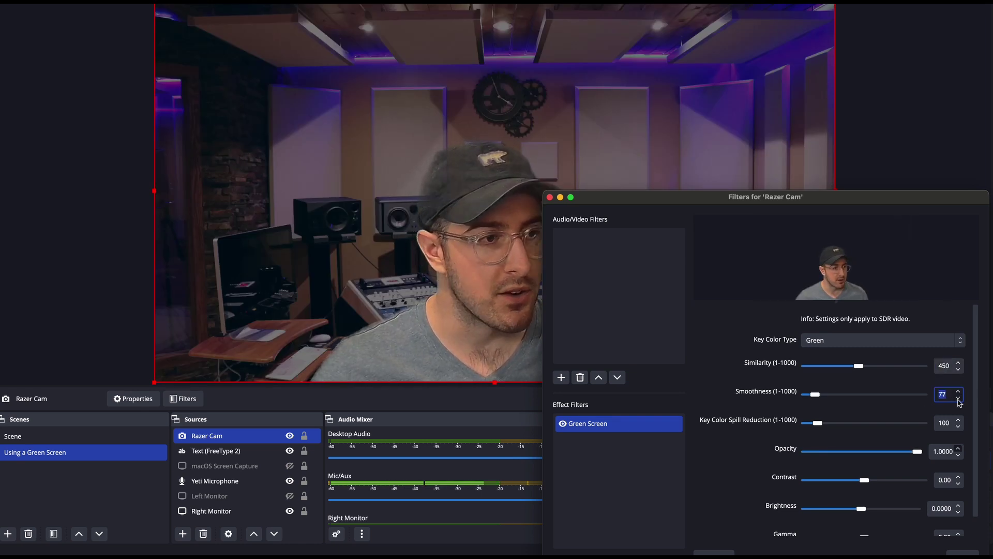
pyautogui.moveTo(959, 399); pyautogui.dragTo(958, 399)
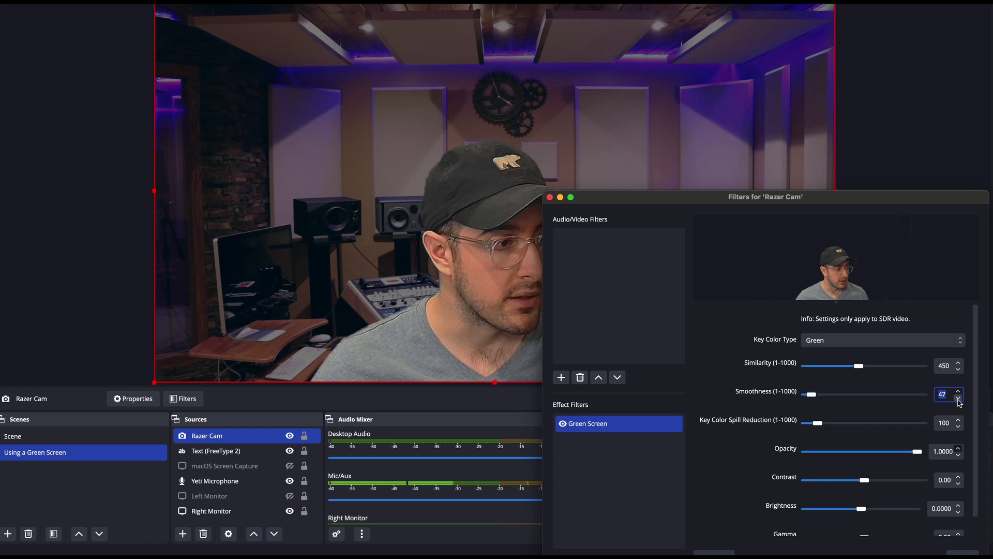
pyautogui.click(959, 392)
pyautogui.click(958, 394)
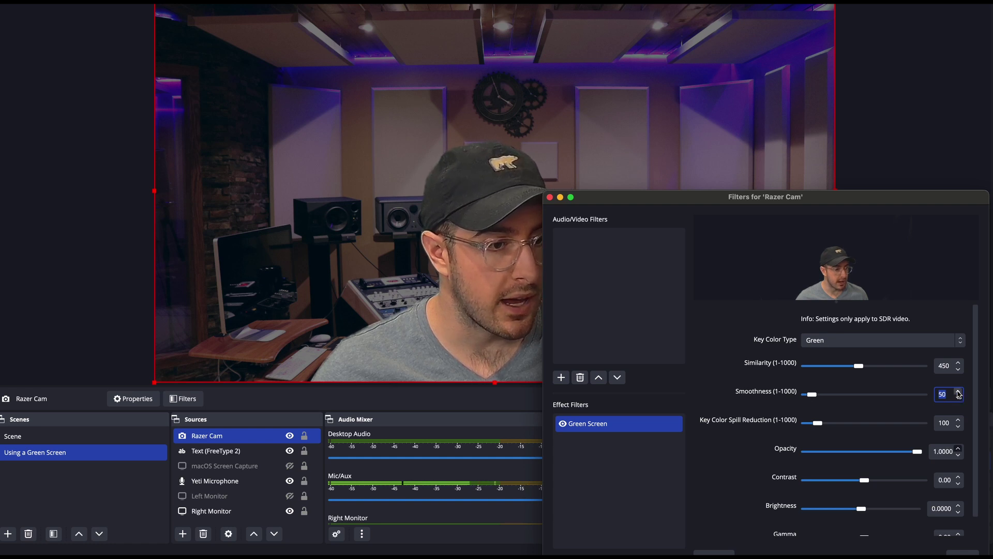
# Set the filter's Key Color Spill Reduction to 50 and close the Razer Cam filter settings.
pyautogui.moveTo(959, 427); pyautogui.dragTo(958, 427)
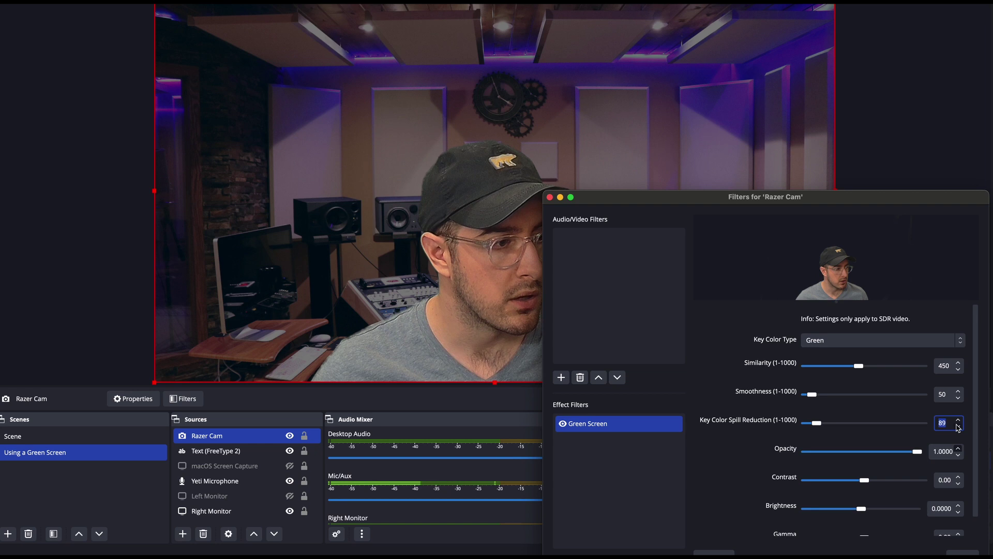
pyautogui.click(812, 424)
pyautogui.moveTo(811, 424)
pyautogui.mouseDown()
pyautogui.moveTo(788, 426)
pyautogui.moveTo(937, 428)
pyautogui.moveTo(815, 430)
pyautogui.mouseUp()
pyautogui.click(943, 423)
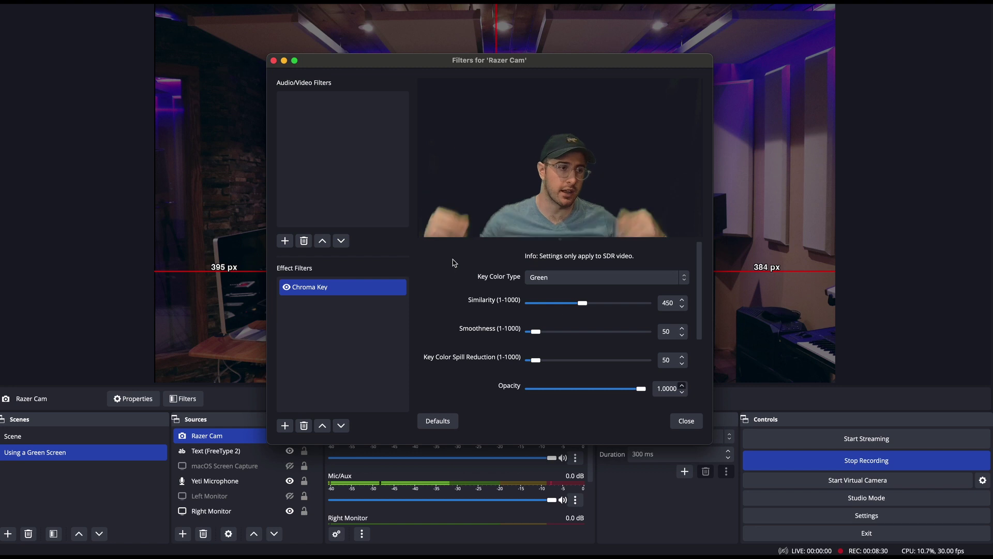
pyautogui.click(693, 420)
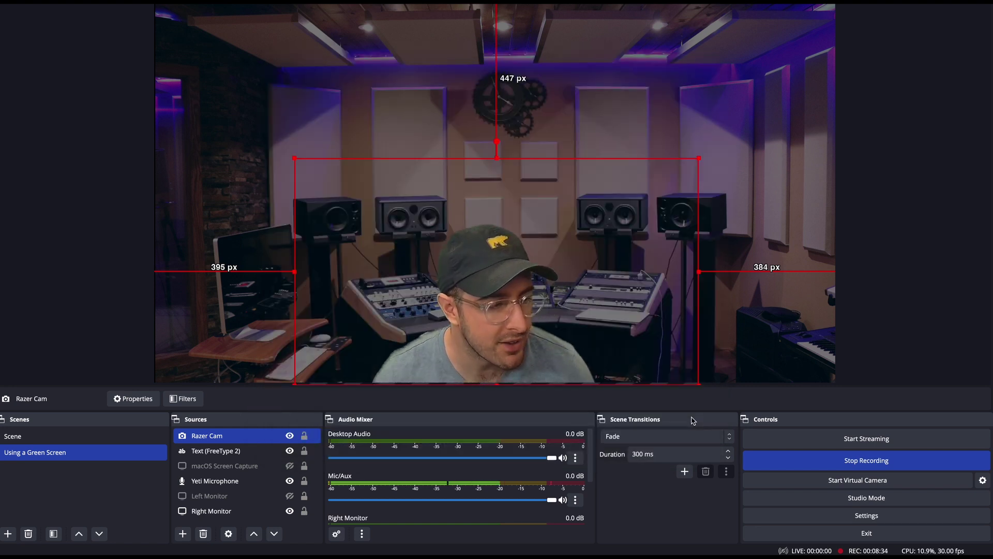